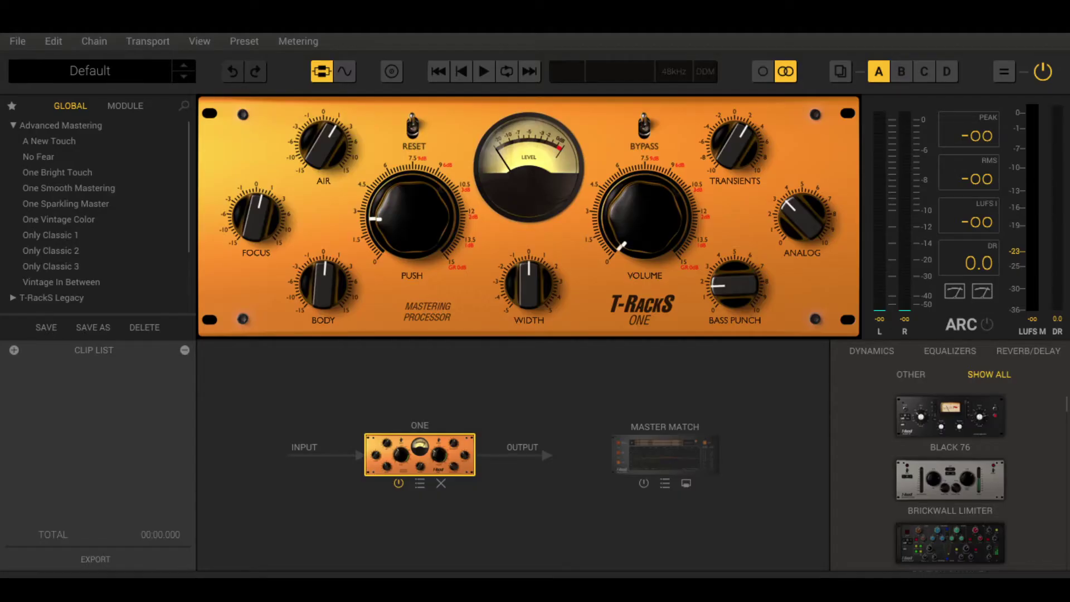
- Load no guarantee-6.0.wav, apply the Loud And Clear chain from T-RackS Legacy Classic Only, and play
{"action": "left_click_drag", "start_coordinate": [117, 414], "coordinate": [114, 423]}
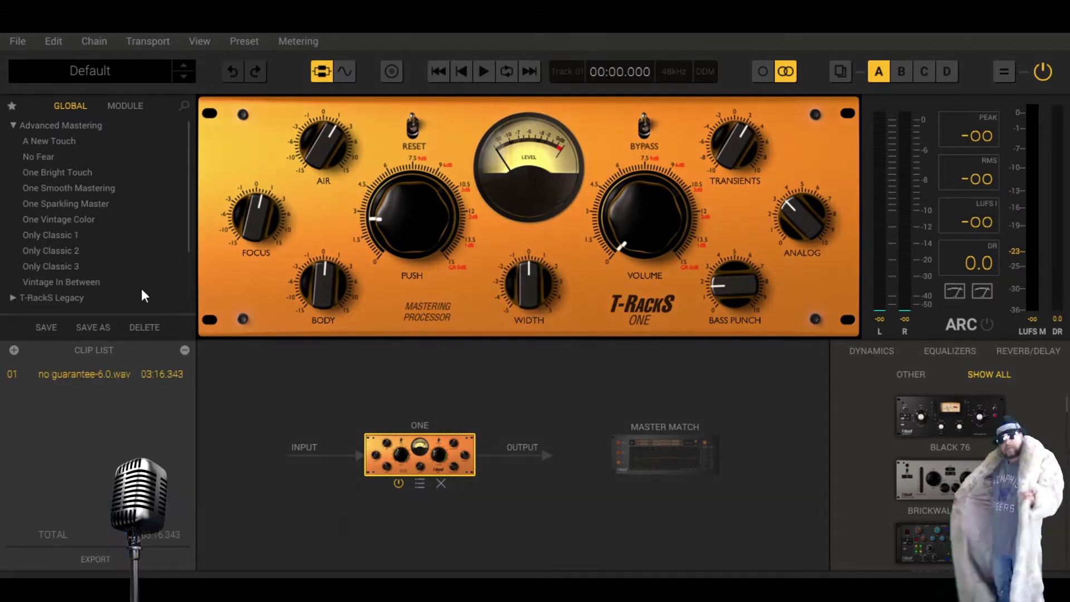
{"action": "scroll", "coordinate": [157, 278], "scroll_direction": "down", "scroll_amount": 3}
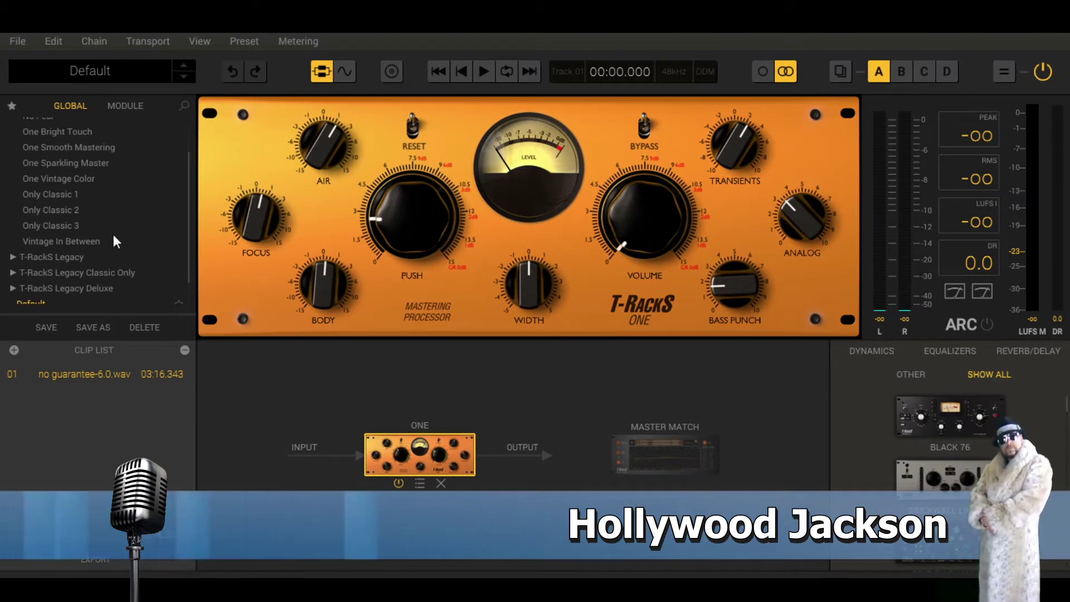
{"action": "left_click", "coordinate": [12, 272]}
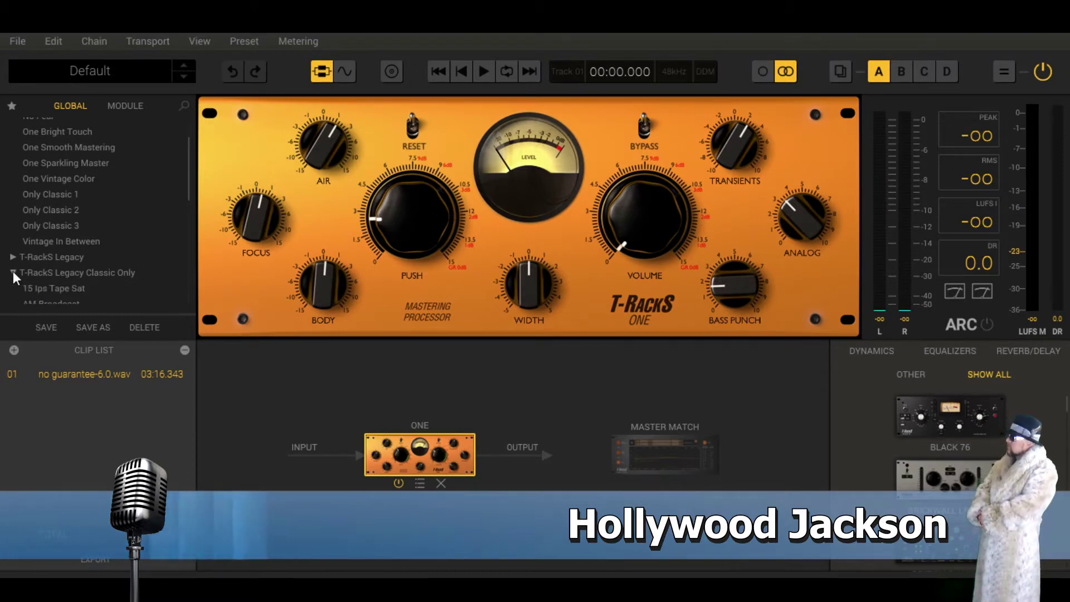
{"action": "scroll", "coordinate": [87, 280], "scroll_direction": "down", "scroll_amount": 8}
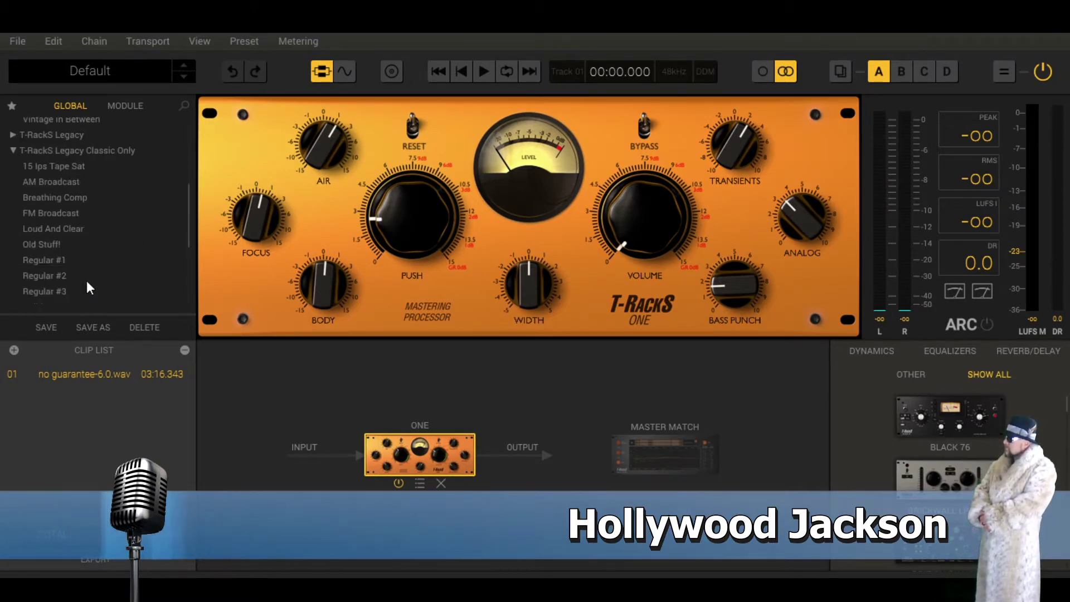
{"action": "left_click", "coordinate": [84, 233]}
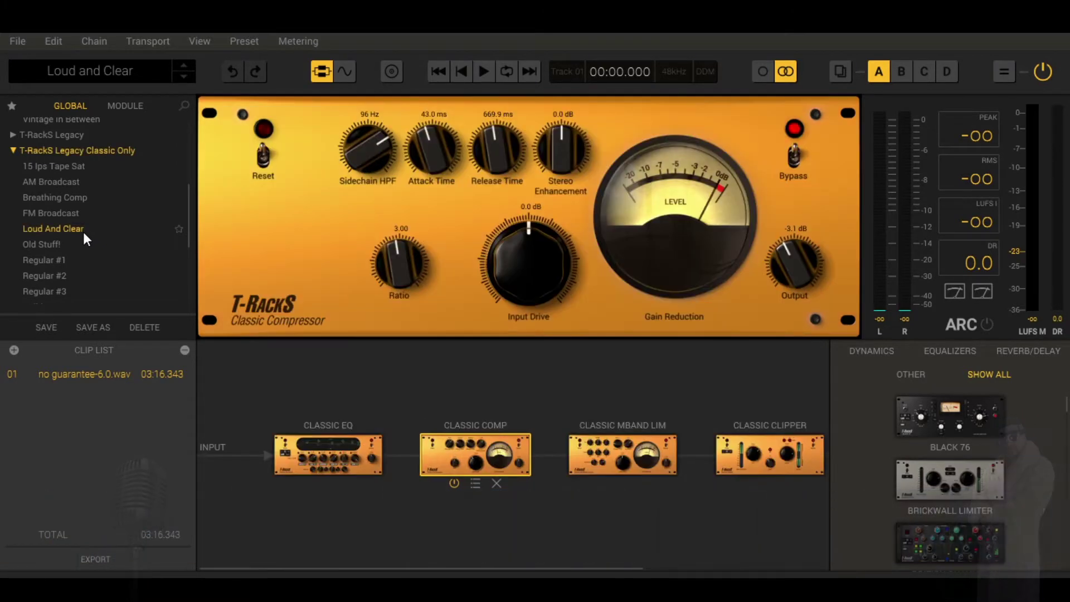
{"action": "left_click", "coordinate": [485, 75]}
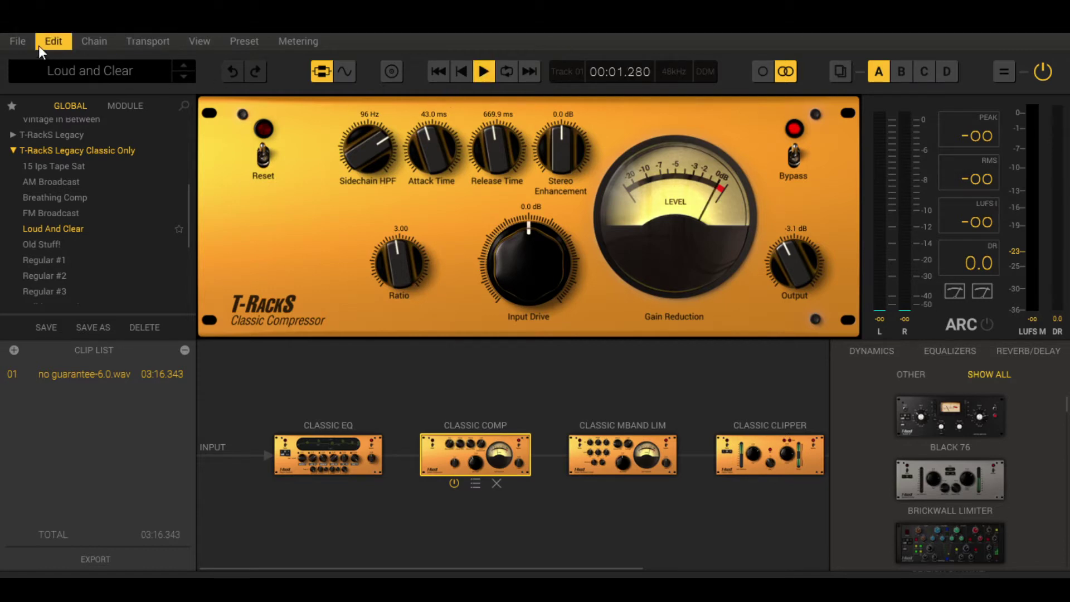
- Enable Digital Delivery Master in Project Settings, keeping the WAV 16-bit output
{"action": "left_click", "coordinate": [21, 43]}
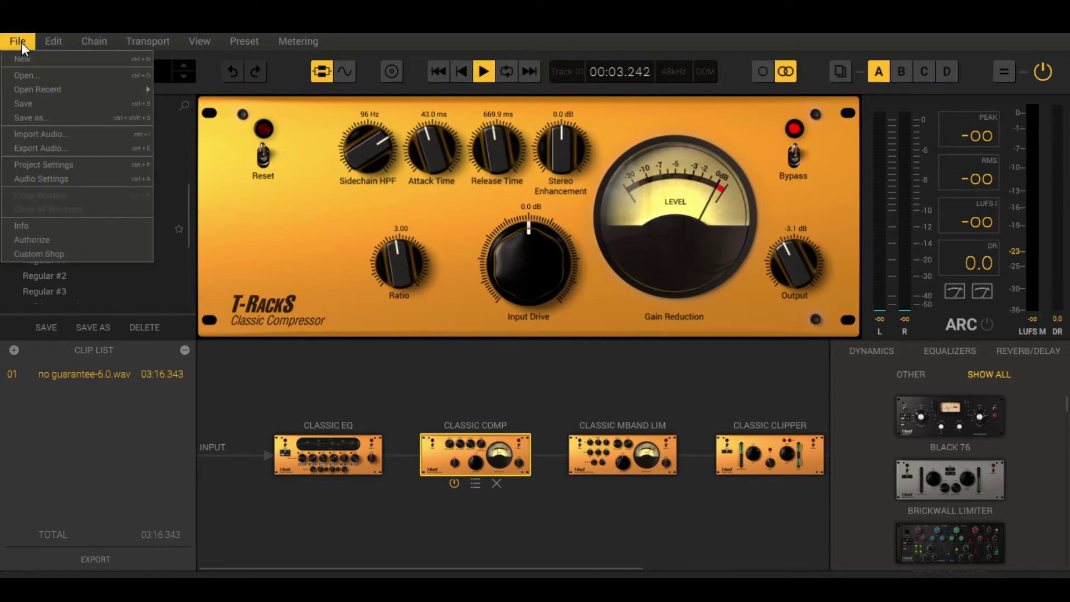
{"action": "left_click", "coordinate": [66, 161]}
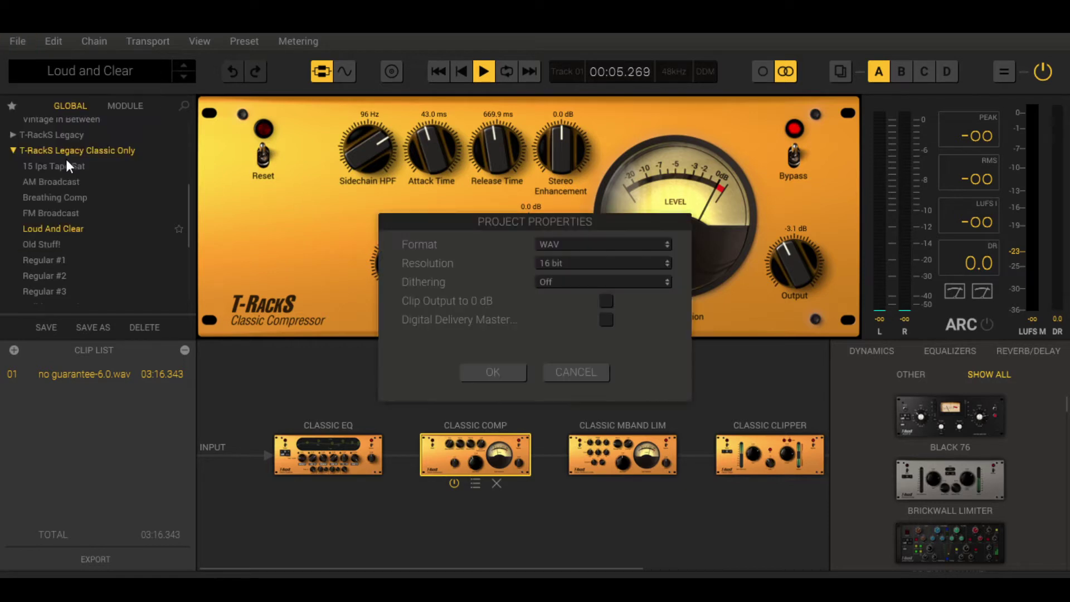
{"action": "left_click", "coordinate": [606, 320]}
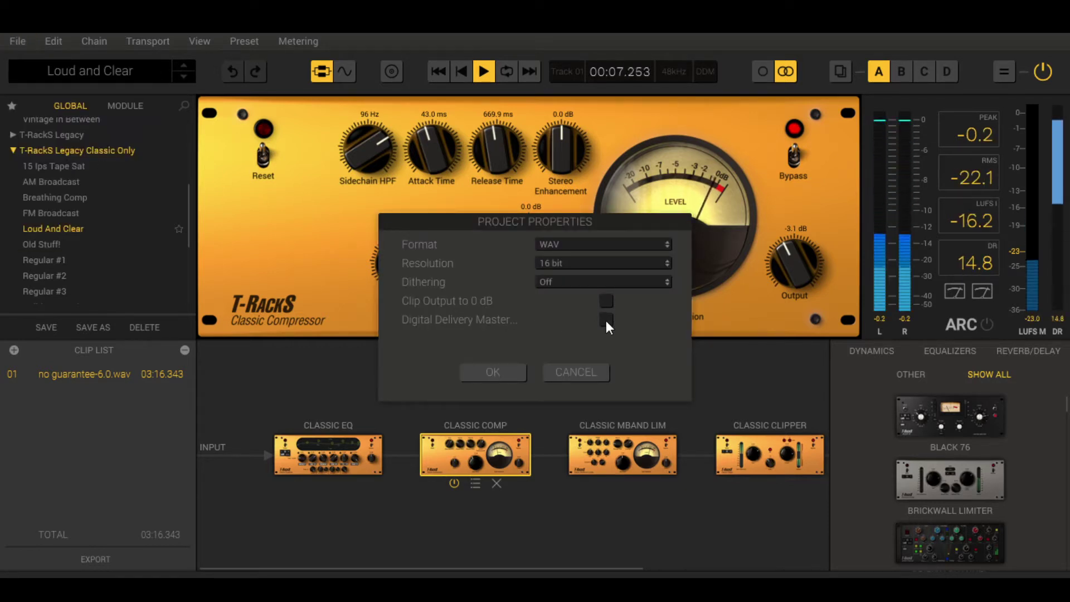
{"action": "left_click", "coordinate": [516, 374]}
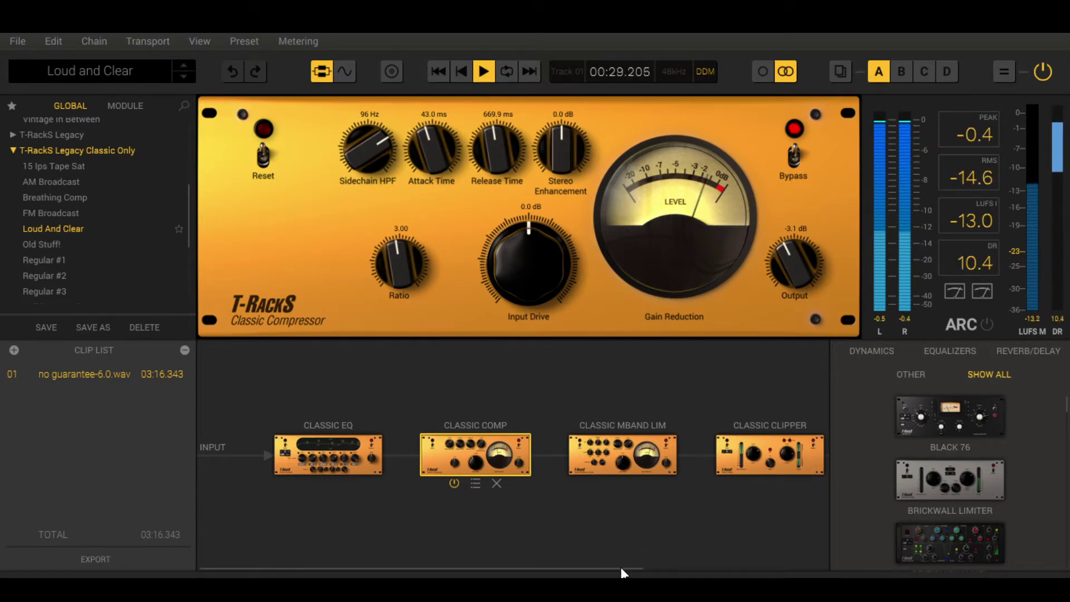
{"action": "left_click_drag", "start_coordinate": [620, 567], "coordinate": [857, 561]}
- Insert Master Match at the end of the chain and choose its Dance reference preset
{"action": "left_click", "coordinate": [769, 468]}
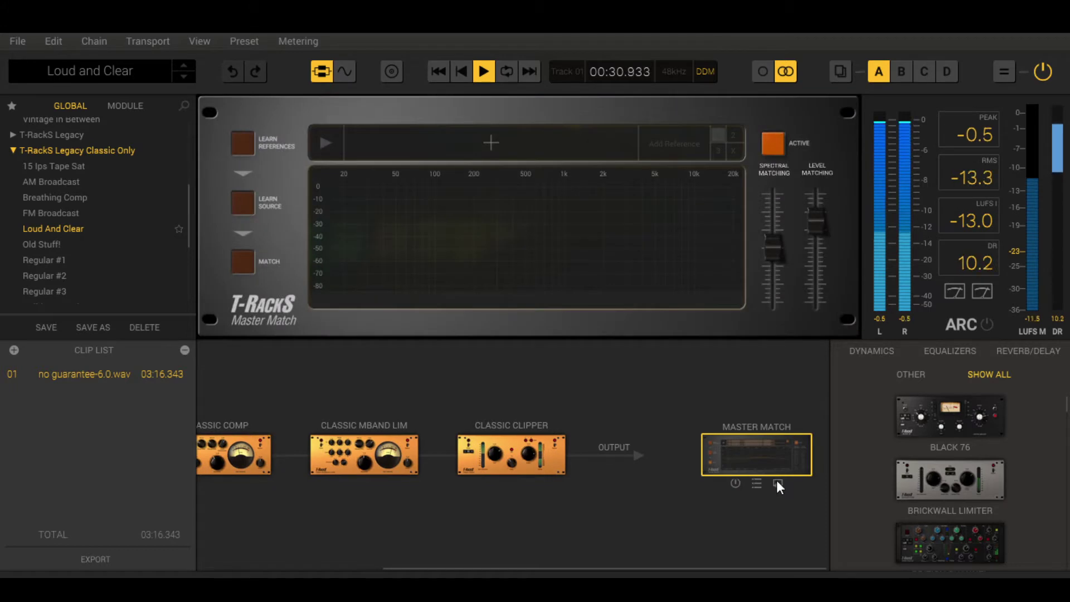
{"action": "left_click", "coordinate": [778, 484]}
{"action": "left_click", "coordinate": [697, 483]}
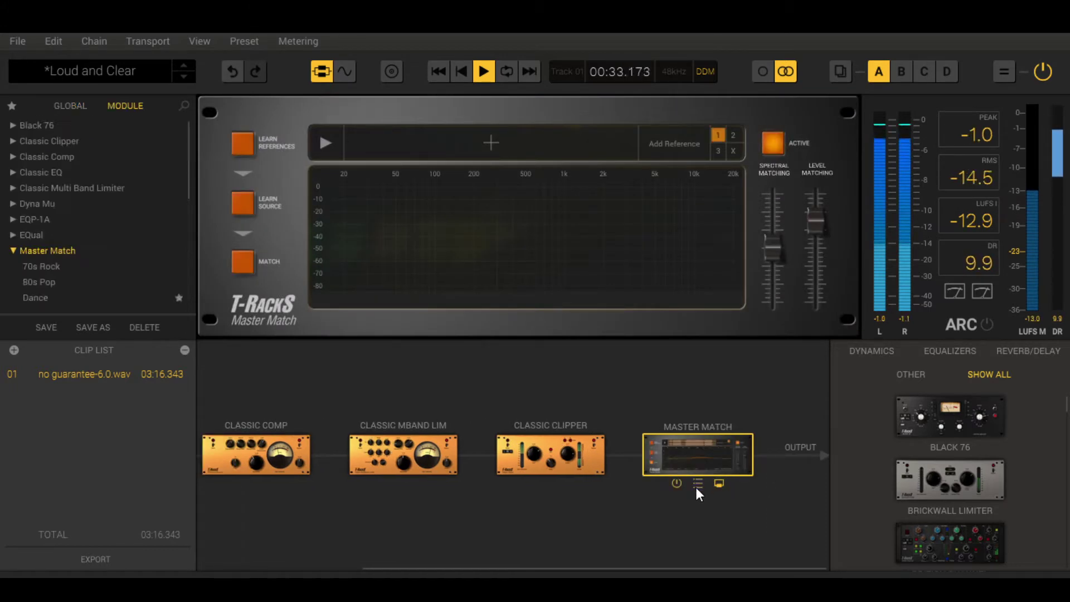
{"action": "left_click", "coordinate": [31, 297]}
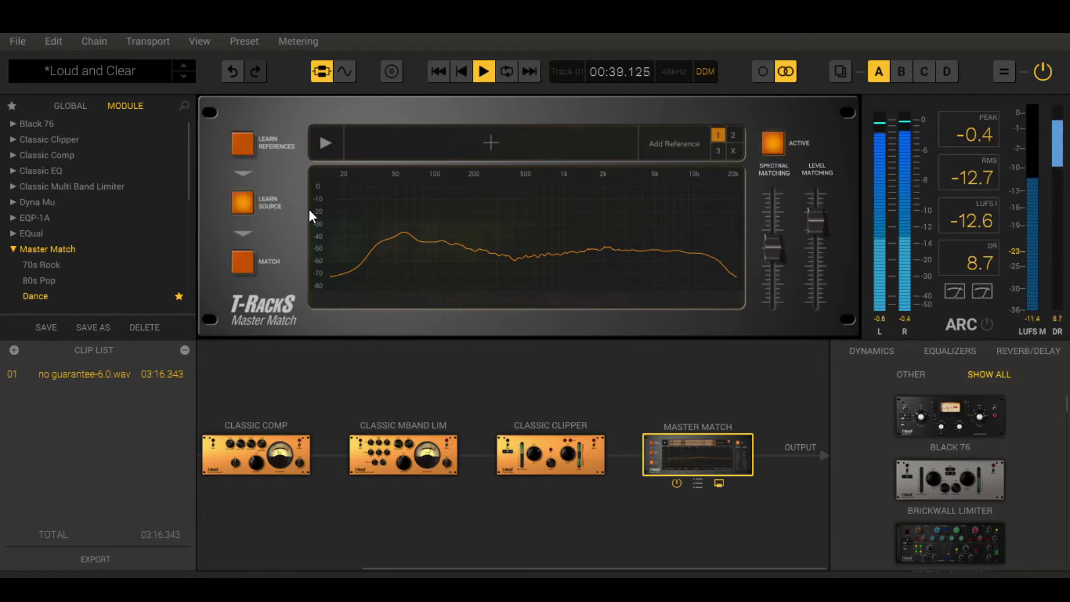
- Learn the song's spectrum, match it to Dance, and bring up the Assembly window
{"action": "left_click", "coordinate": [243, 203]}
{"action": "left_click", "coordinate": [244, 260]}
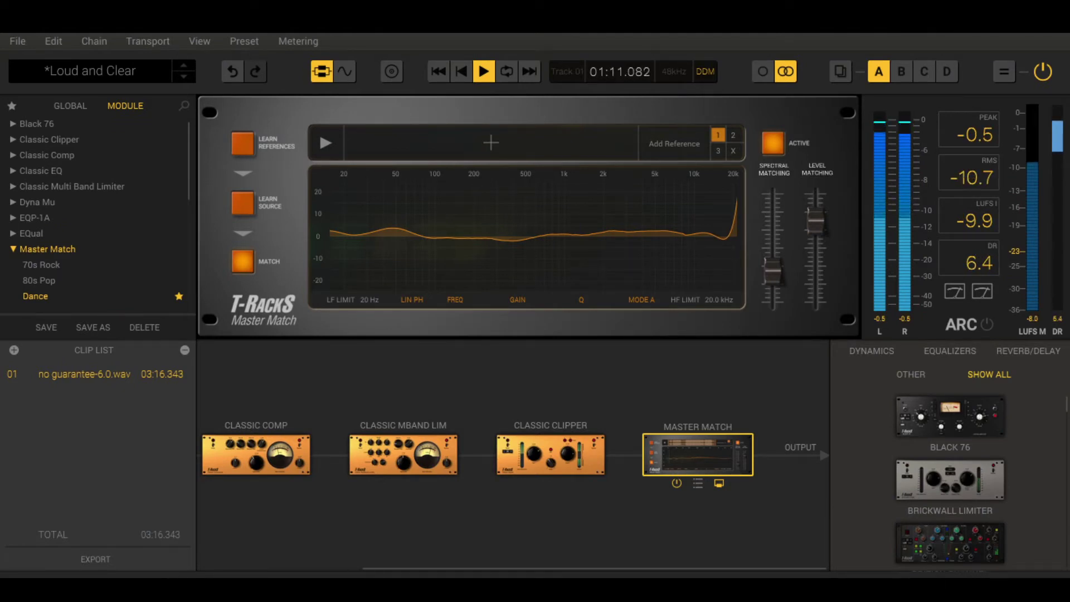
{"action": "left_click", "coordinate": [774, 65]}
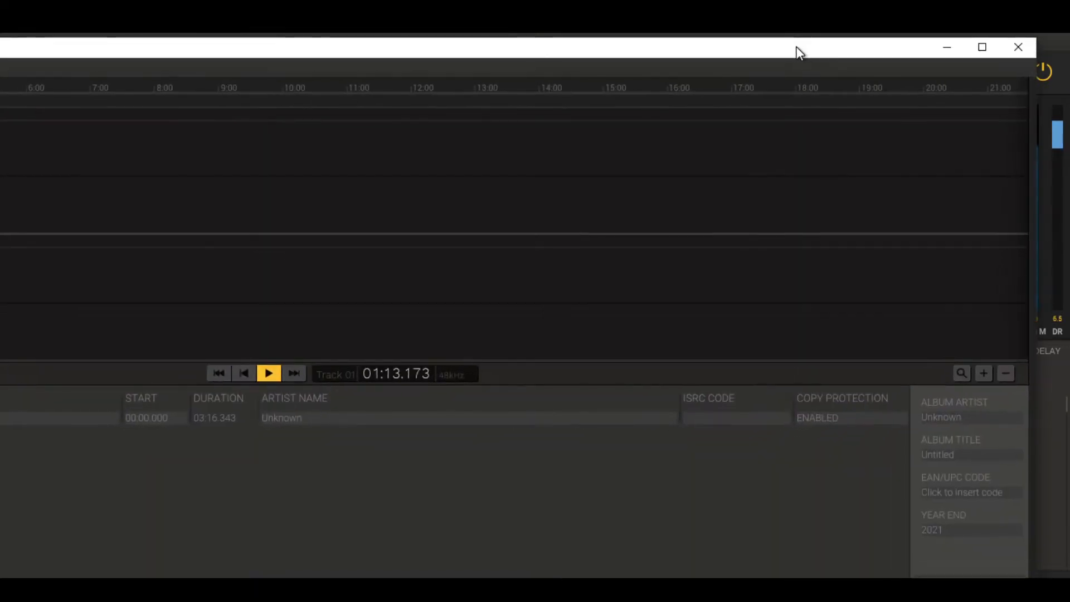
- In the maximized Assembly window, set the song title to No Guarantee and enter the album artist's name
{"action": "left_click", "coordinate": [991, 49]}
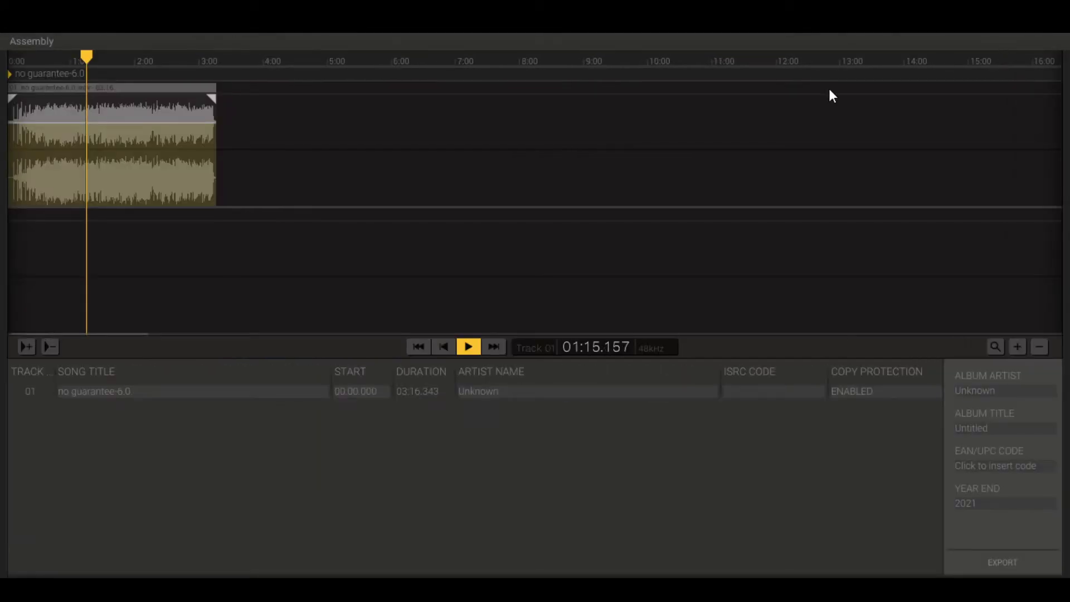
{"action": "left_click", "coordinate": [135, 391]}
{"action": "left_click", "coordinate": [135, 390]}
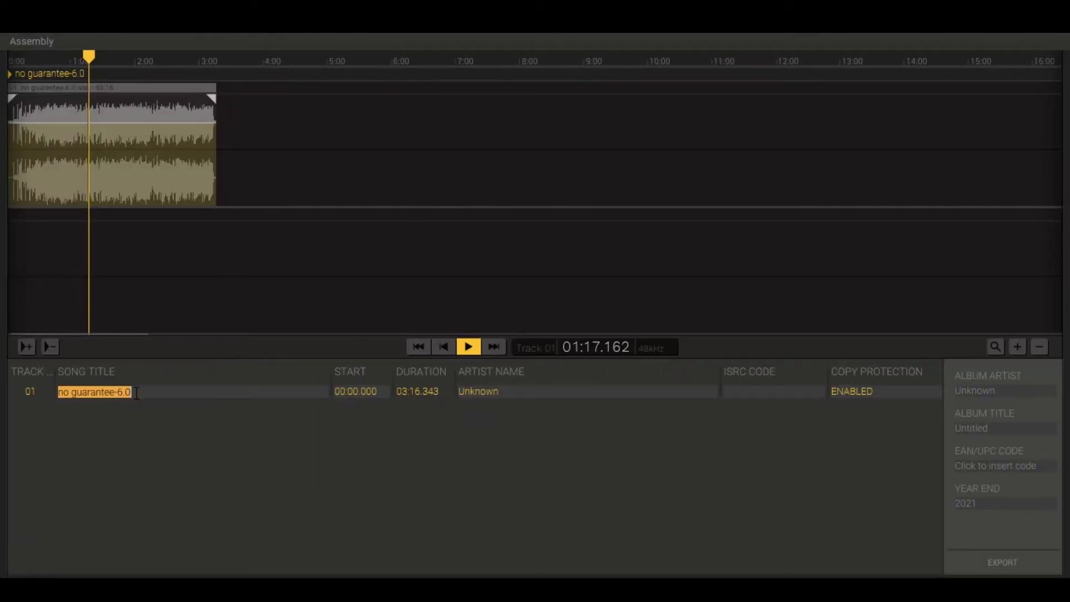
{"action": "type", "text": "No G"}
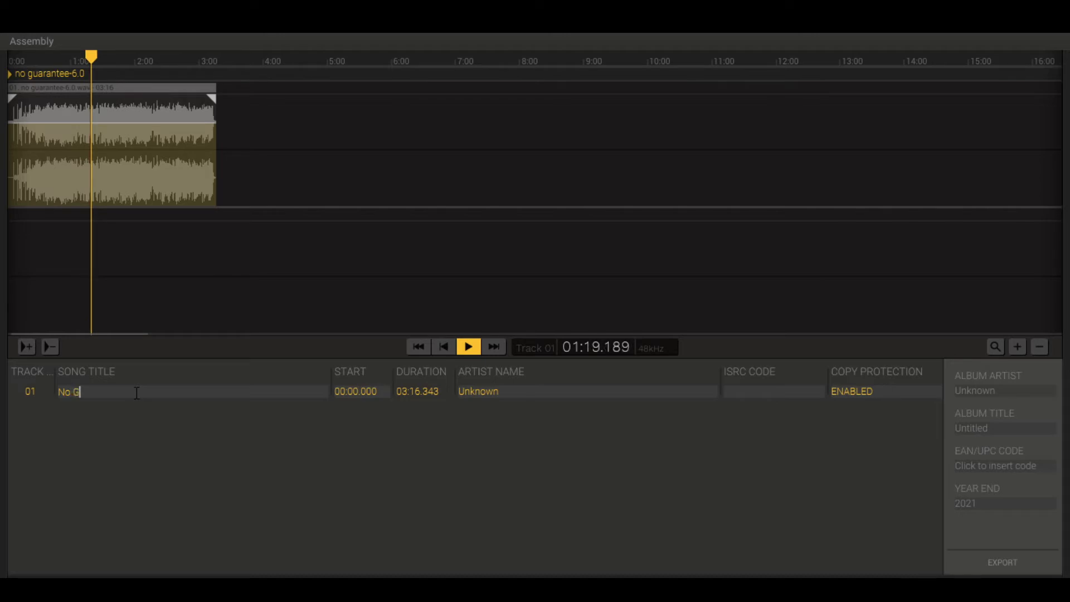
{"action": "type", "text": "uarantee"}
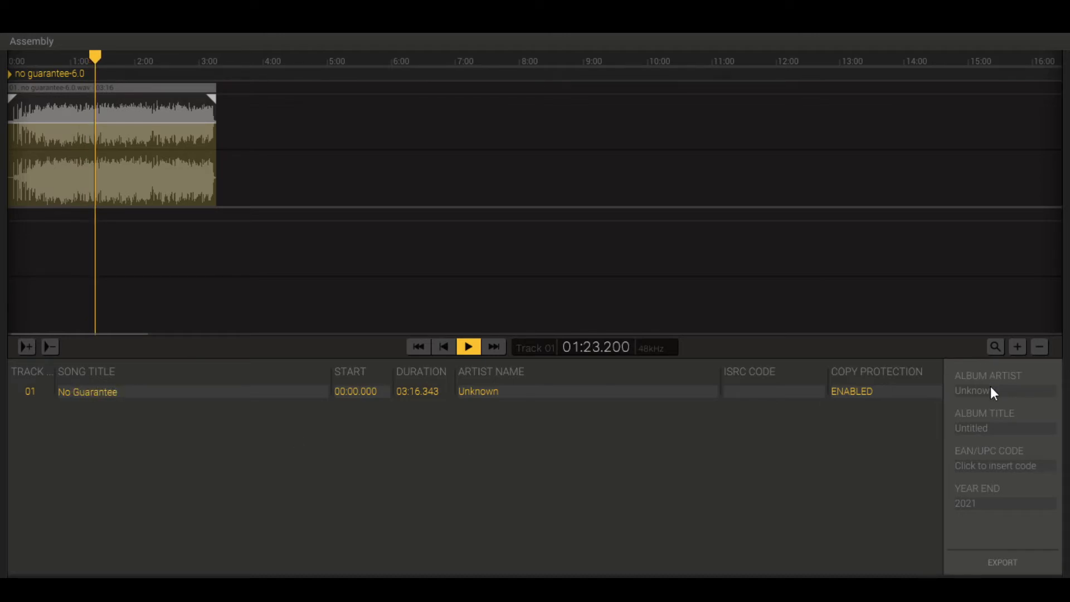
{"action": "type", "text": "S"}
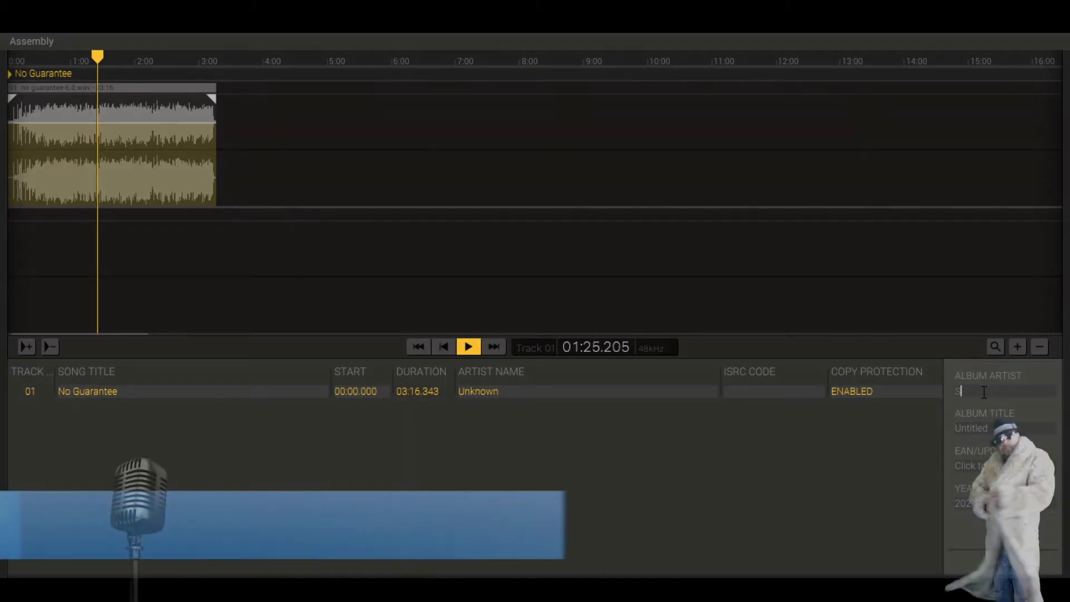
{"action": "type", "text": "inister Grin"}
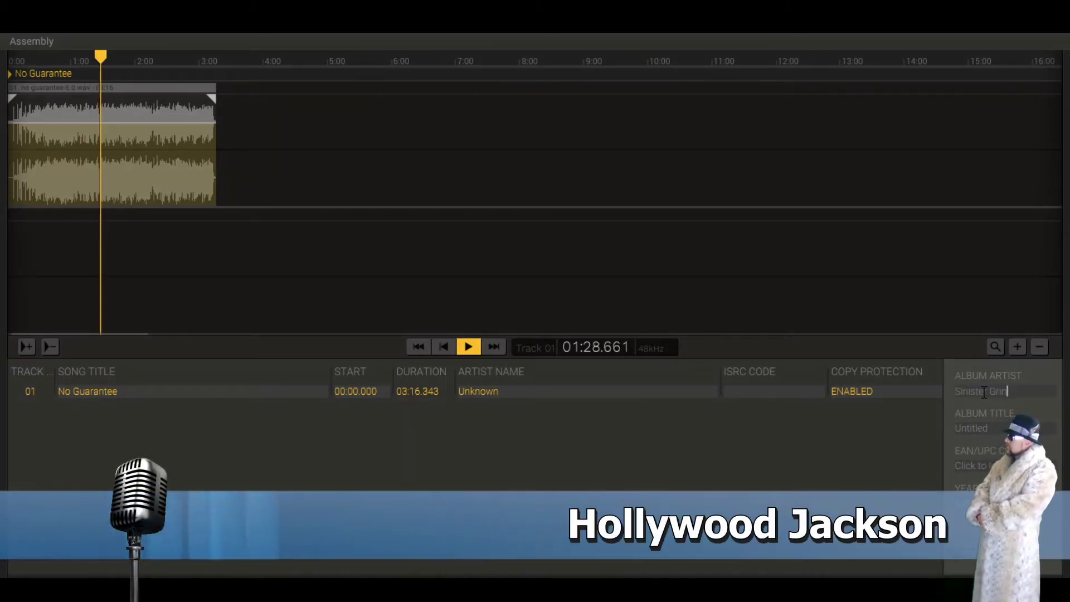
{"action": "key", "text": "Return"}
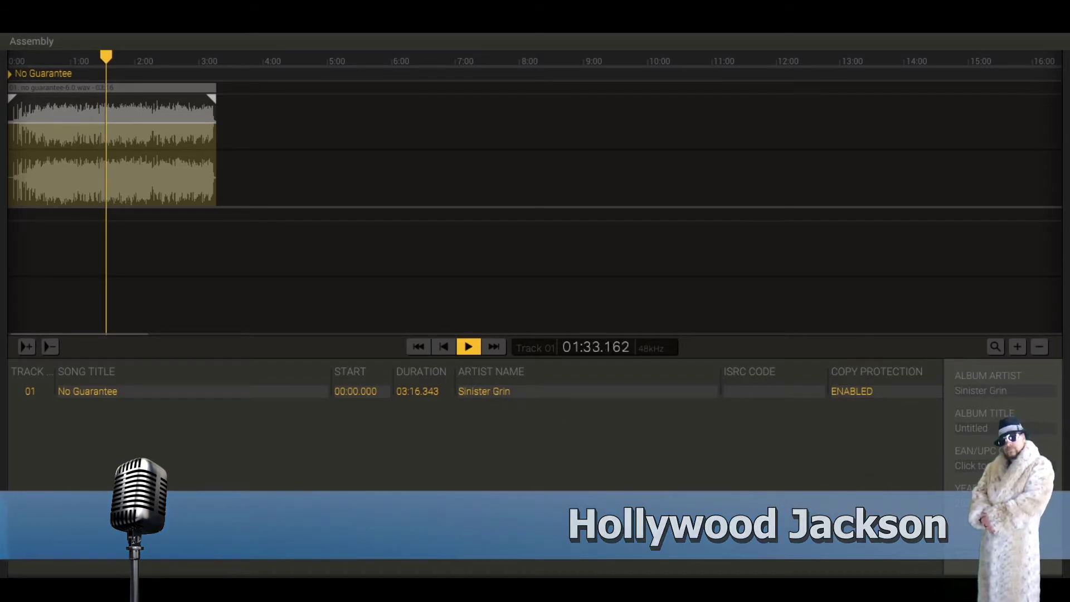
- Replace the Untitled album title with Refill
{"action": "left_click", "coordinate": [986, 426]}
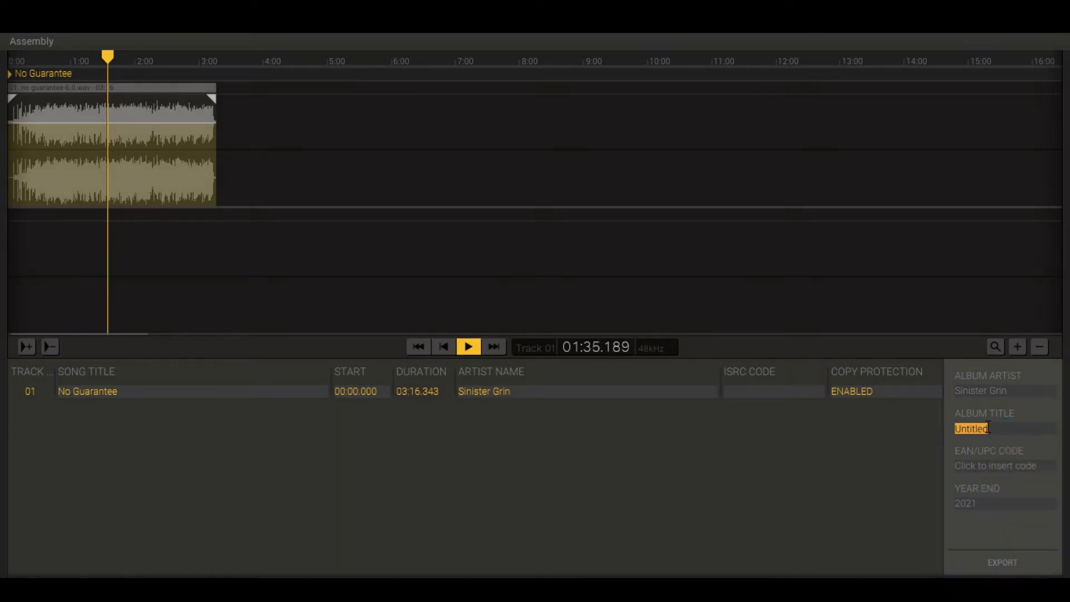
{"action": "type", "text": "Refill"}
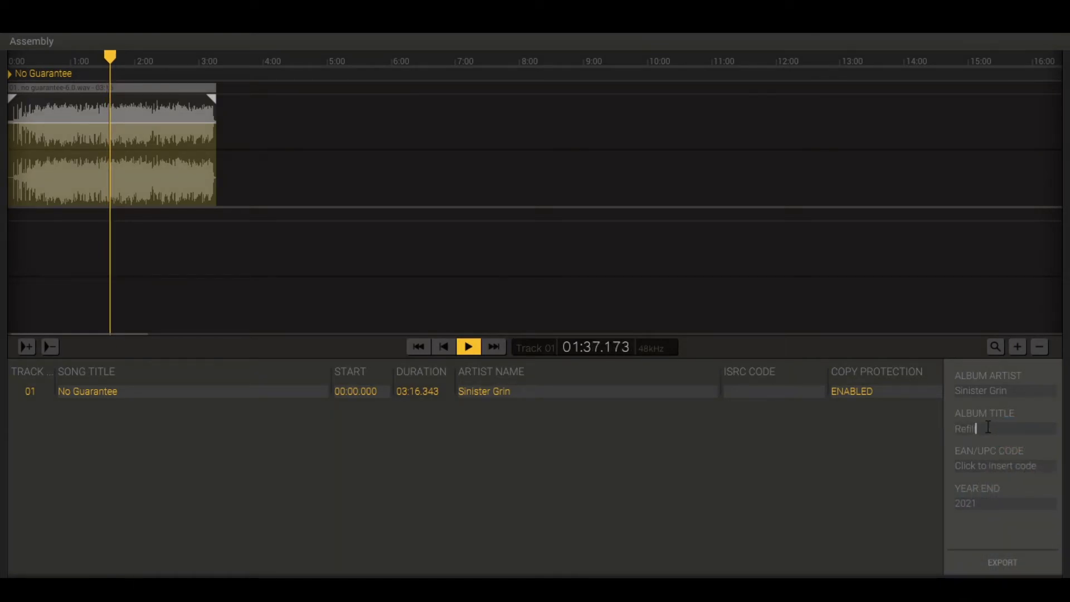
{"action": "type", "text": "f"}
{"action": "key", "text": "BackSpace"}
{"action": "key", "text": "BackSpace"}
{"action": "key", "text": "BackSpace"}
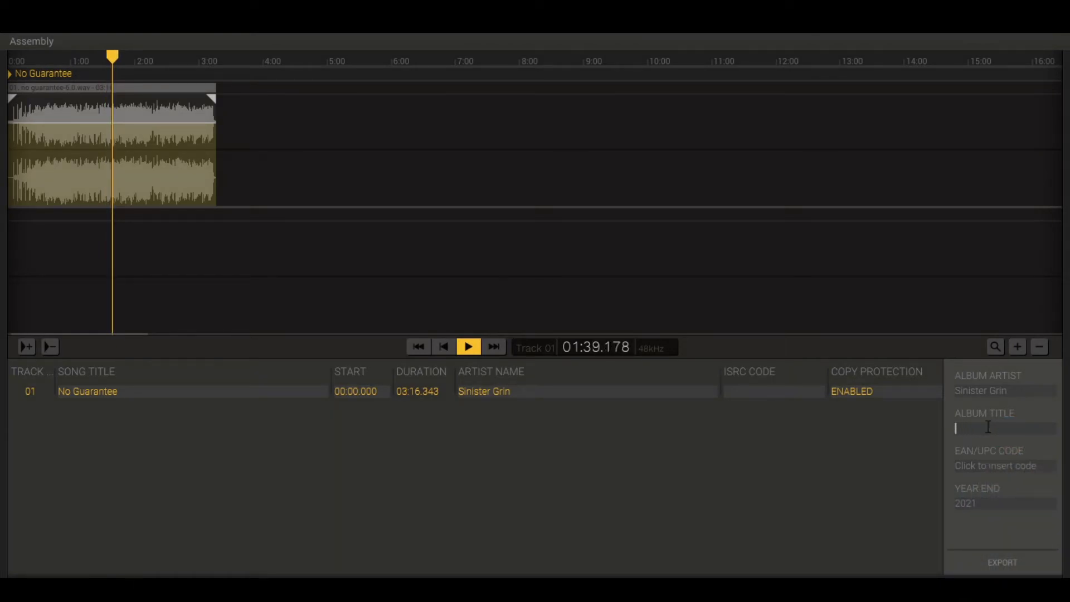
{"action": "type", "text": "Re"}
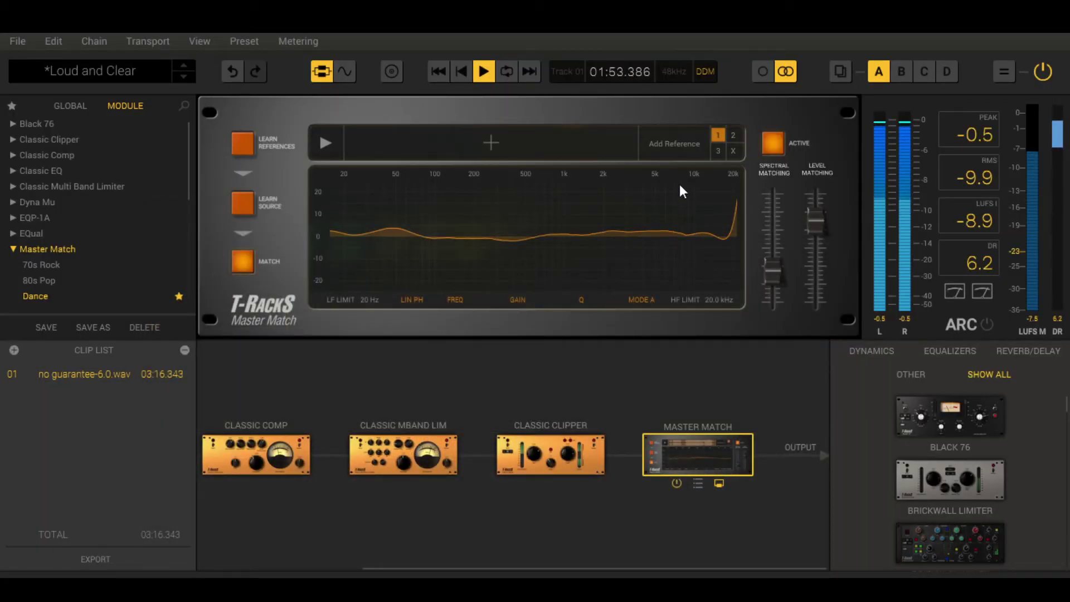
- Compare the sound with all processing bypassed, then Master Match bypassed, leaving Master Match active
{"action": "left_click", "coordinate": [1040, 74]}
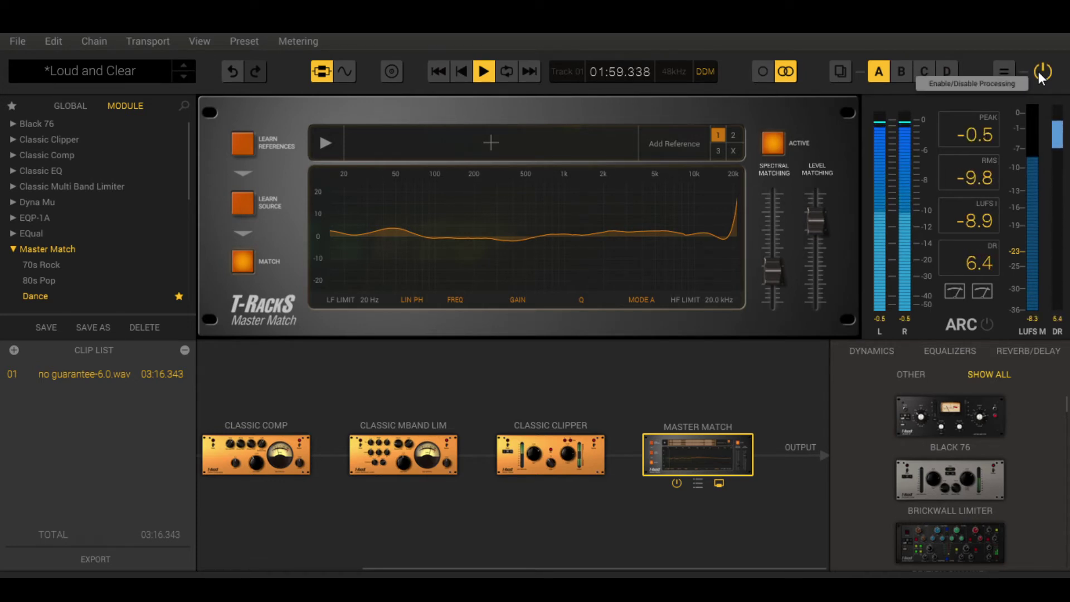
{"action": "left_click", "coordinate": [773, 143]}
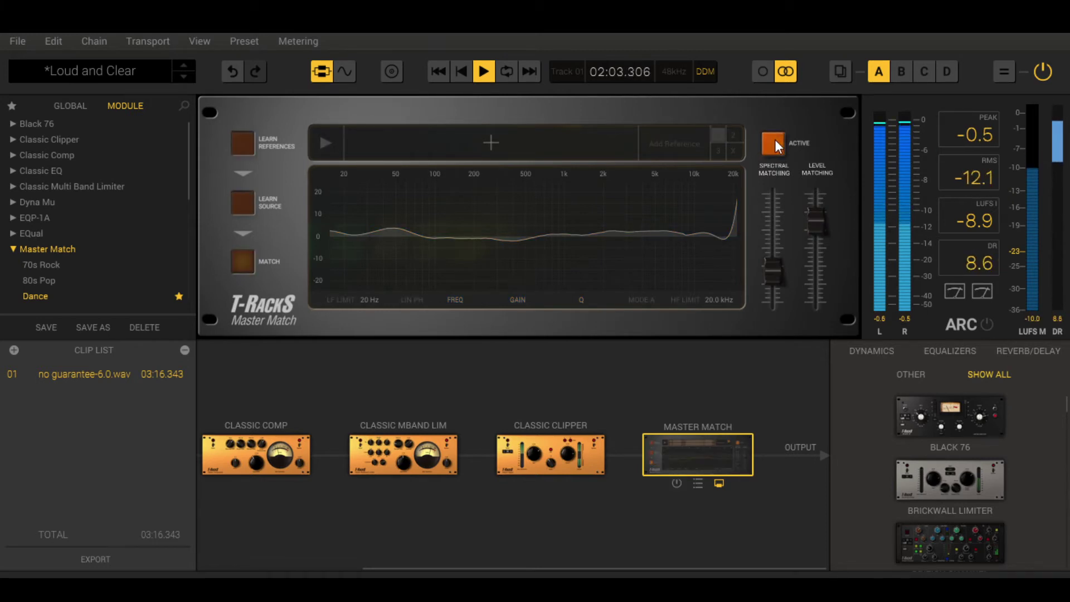
{"action": "left_click", "coordinate": [776, 139]}
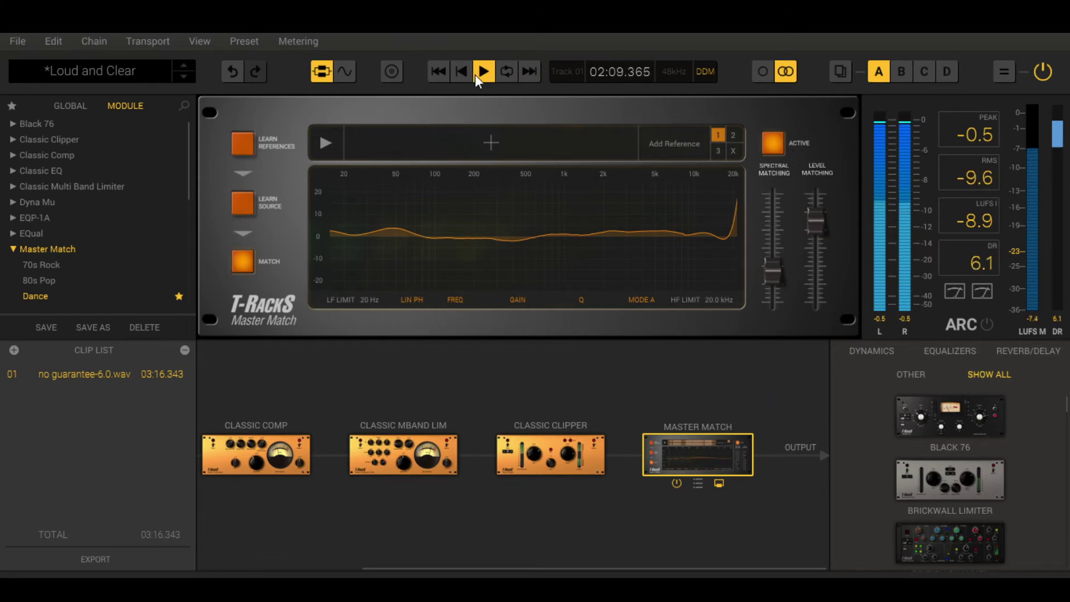
{"action": "left_click", "coordinate": [30, 44]}
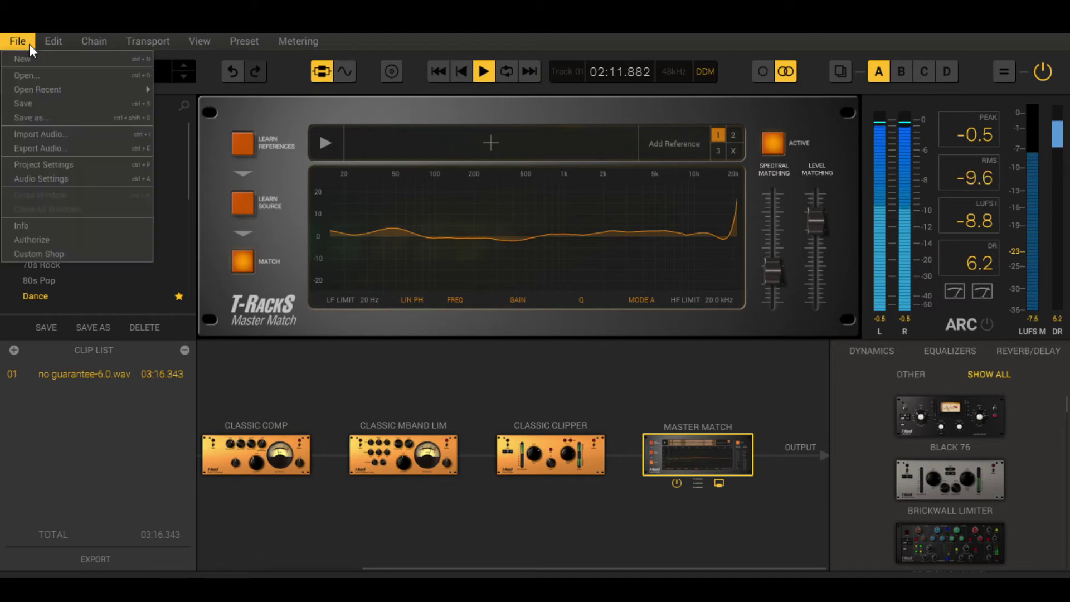
- Export the master as a 44100 Hz, 16-bit WAV file named No Guarantee
{"action": "left_click", "coordinate": [91, 150]}
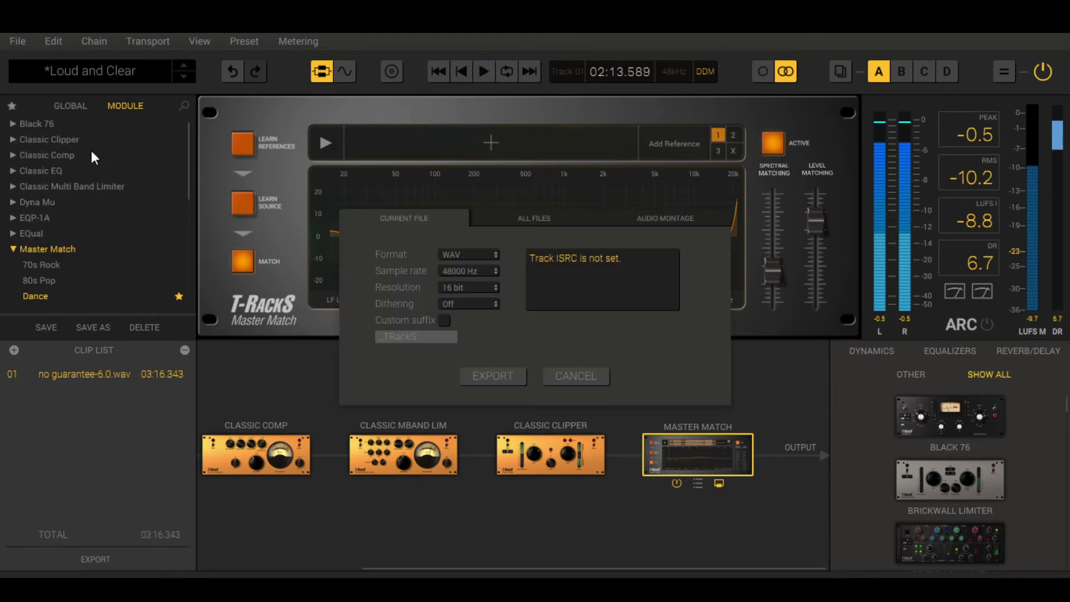
{"action": "left_click", "coordinate": [495, 271]}
{"action": "left_click", "coordinate": [485, 281]}
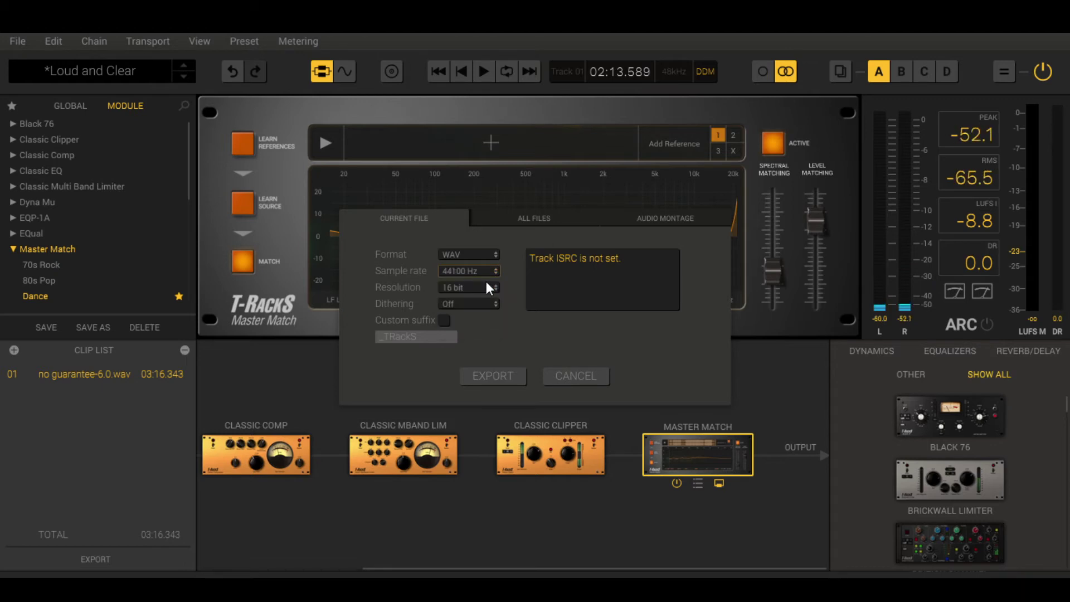
{"action": "left_click", "coordinate": [503, 374]}
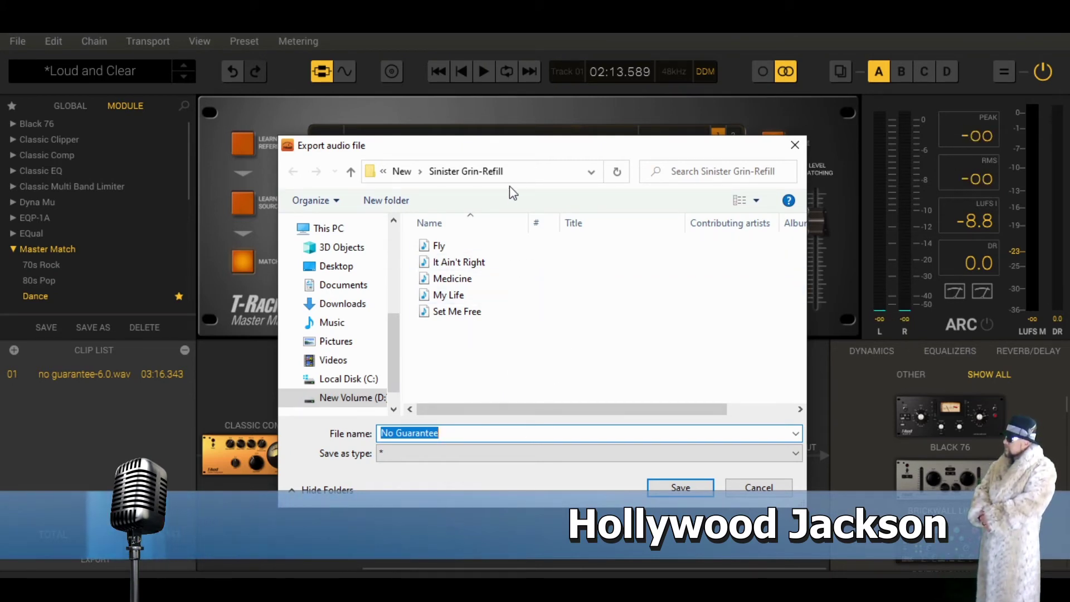
{"action": "left_click", "coordinate": [688, 491]}
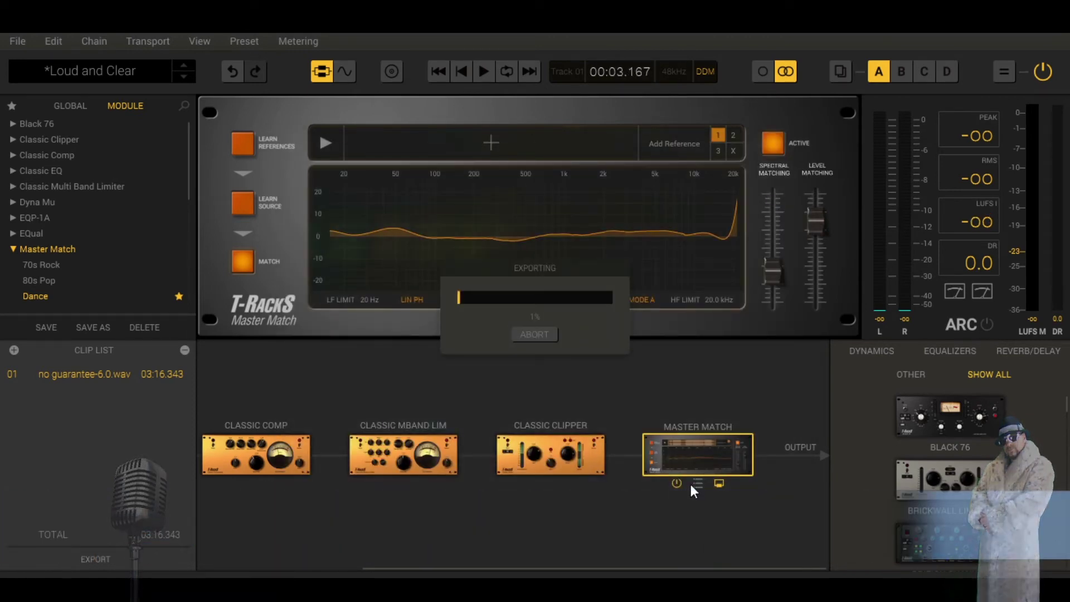